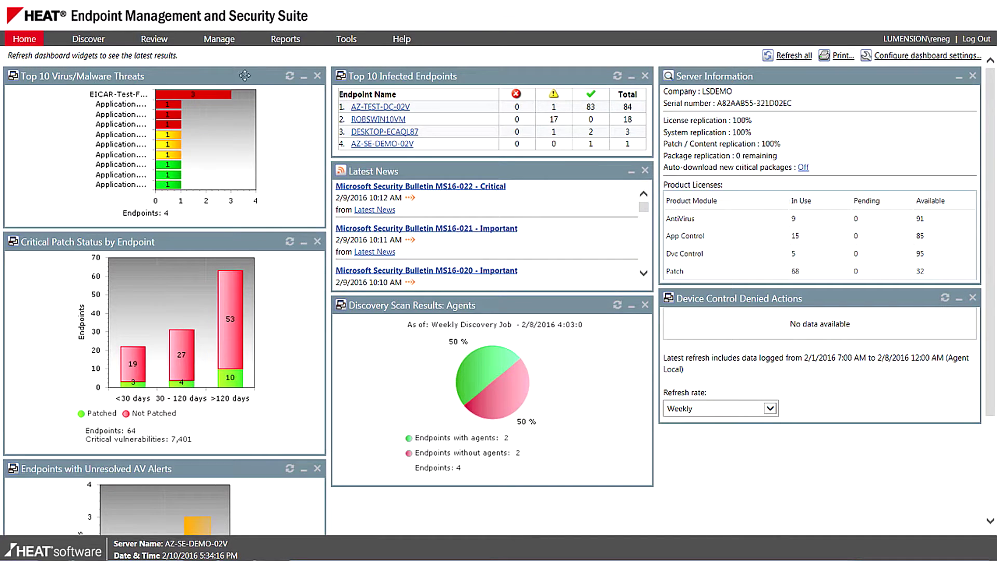
Step: Go to Manage > Device Control Policies and scroll down to the Removable Storage Devices policies
left_click(221, 39)
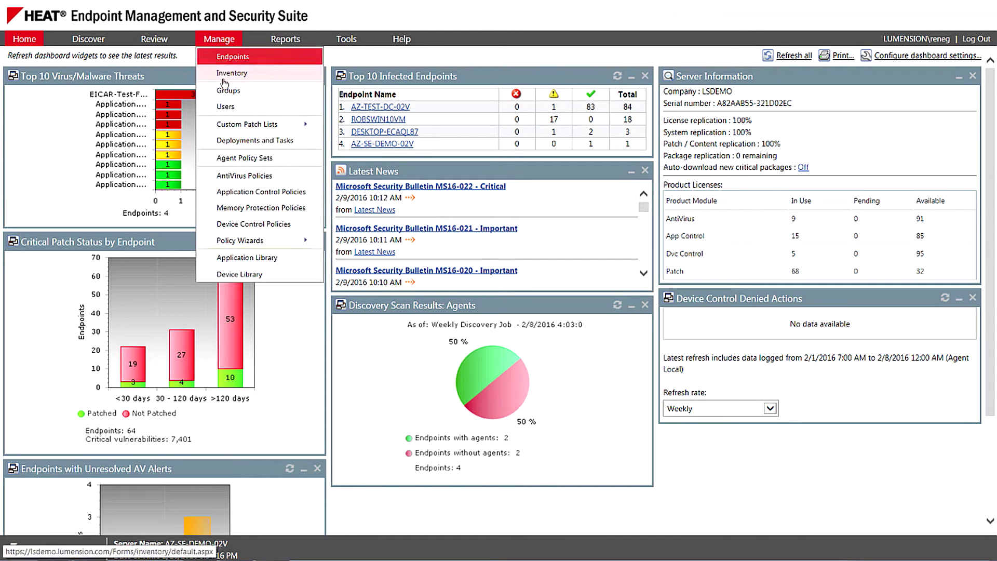
left_click(241, 227)
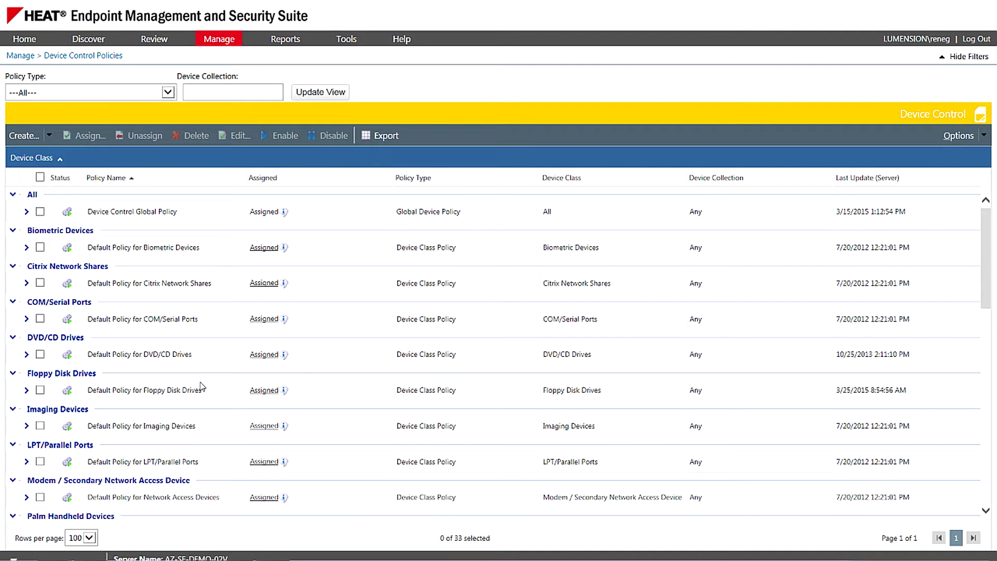
scroll(199, 341, "down", 1)
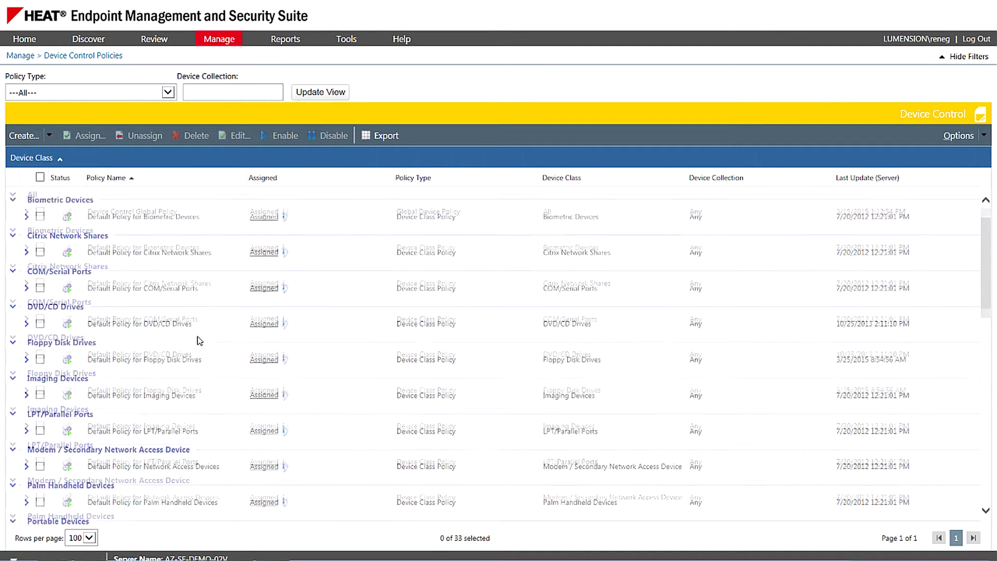
scroll(199, 341, "down", 5)
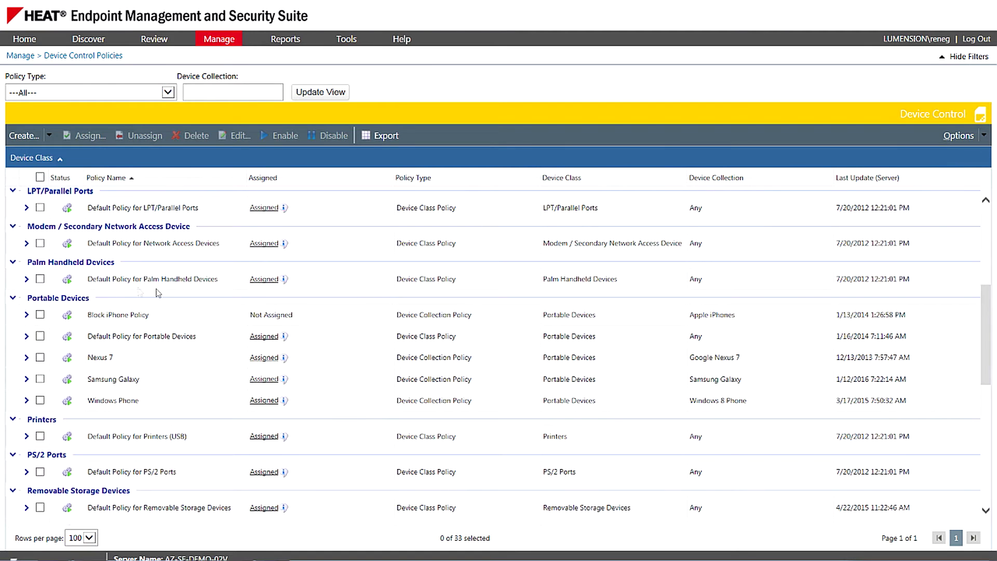
scroll(187, 309, "down", 4)
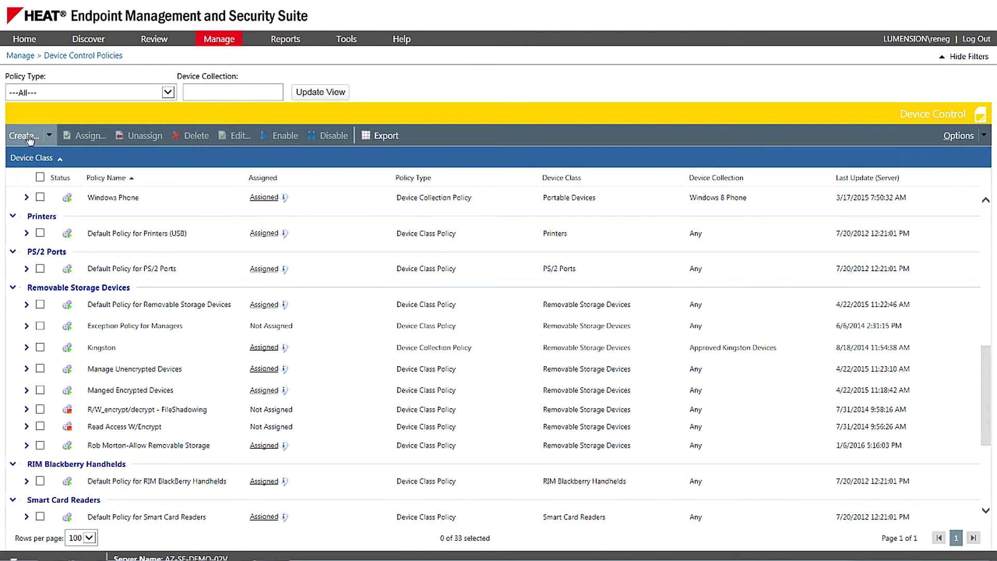
Step: Create a Removable Storage Devices device class policy with Permission settings enabled
left_click(47, 140)
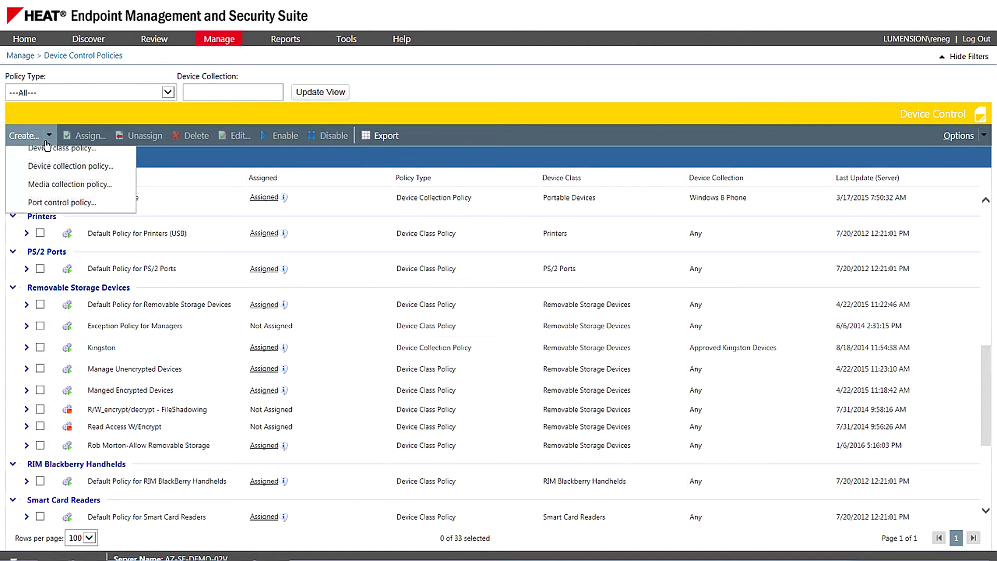
left_click(71, 165)
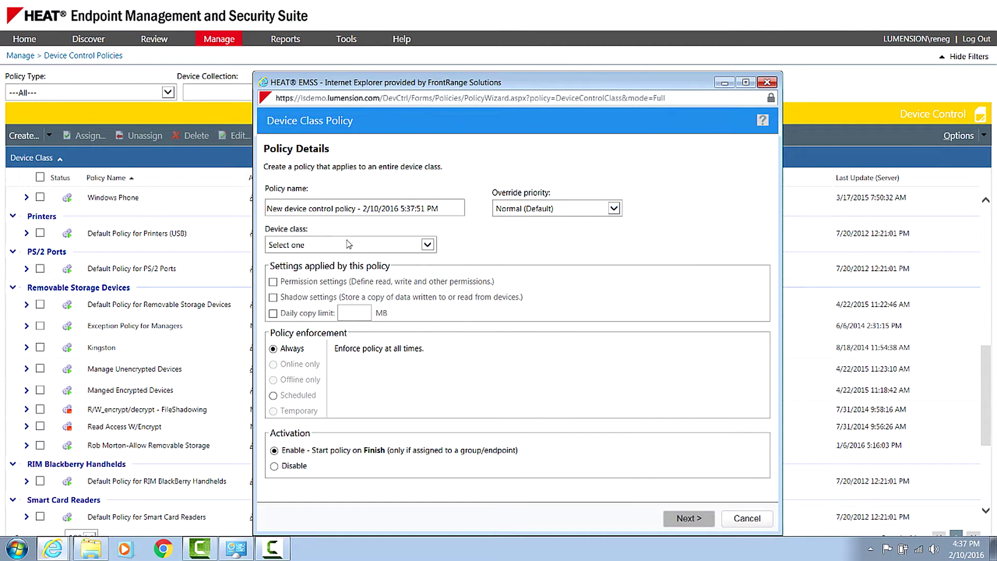
left_click(418, 244)
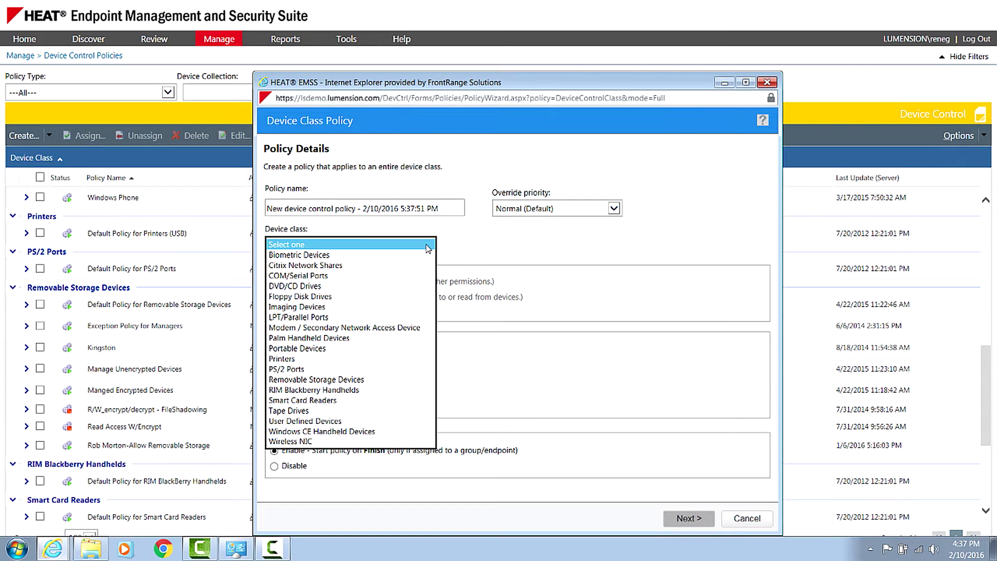
left_click(340, 379)
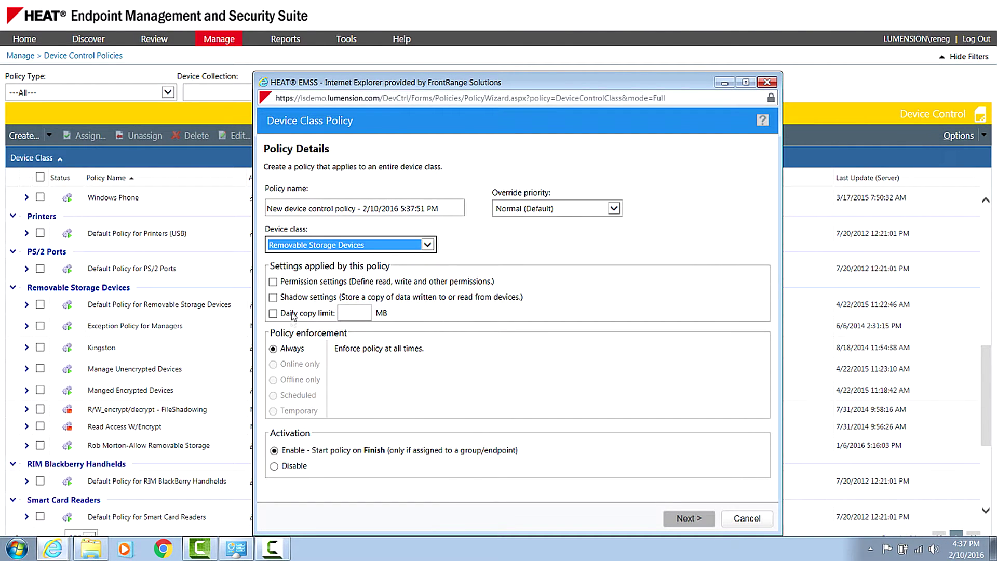
left_click(273, 283)
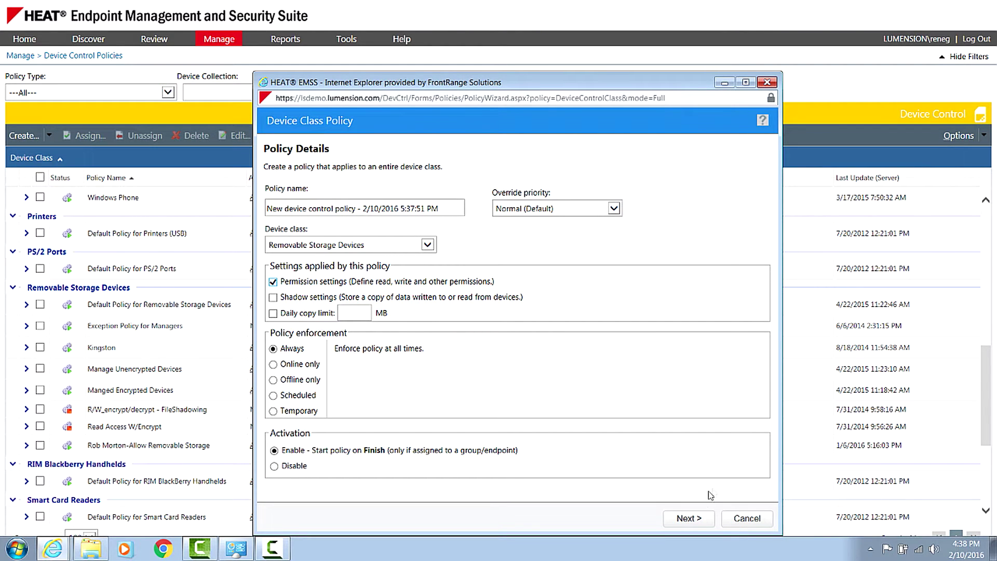
left_click(697, 519)
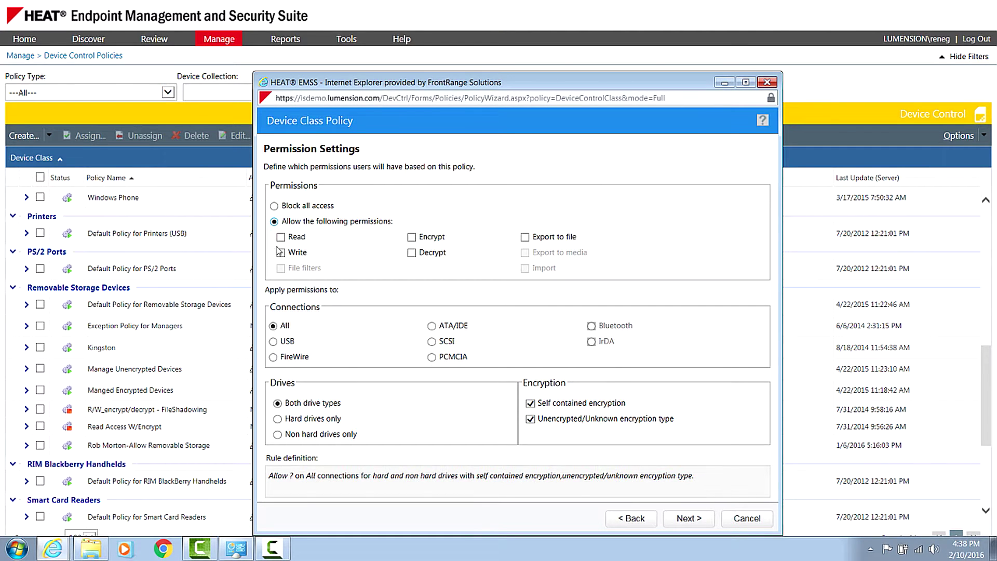
Step: Allow Read only for Unencrypted/Unknown encryption drives, excluding self contained encryption
left_click(281, 237)
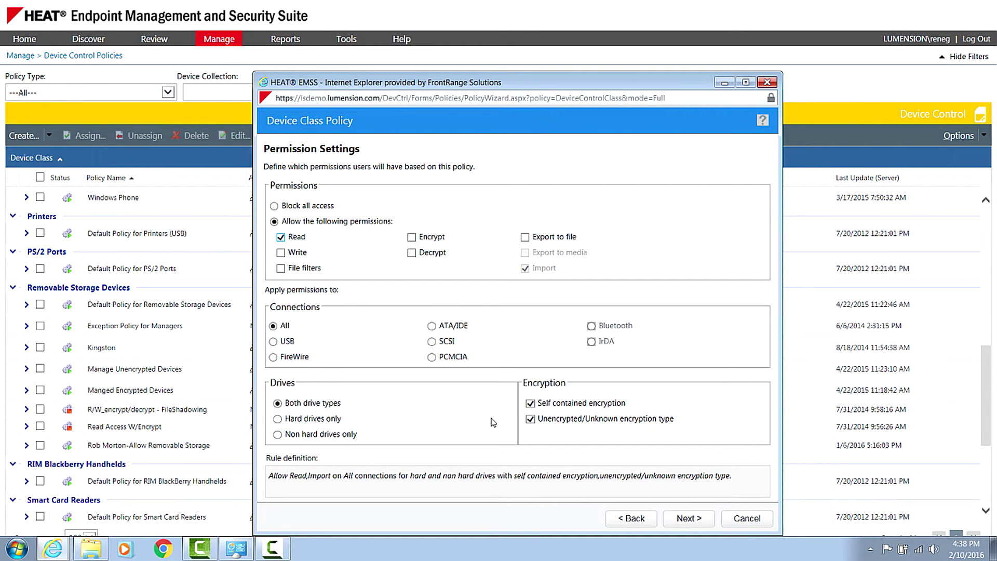
left_click(530, 403)
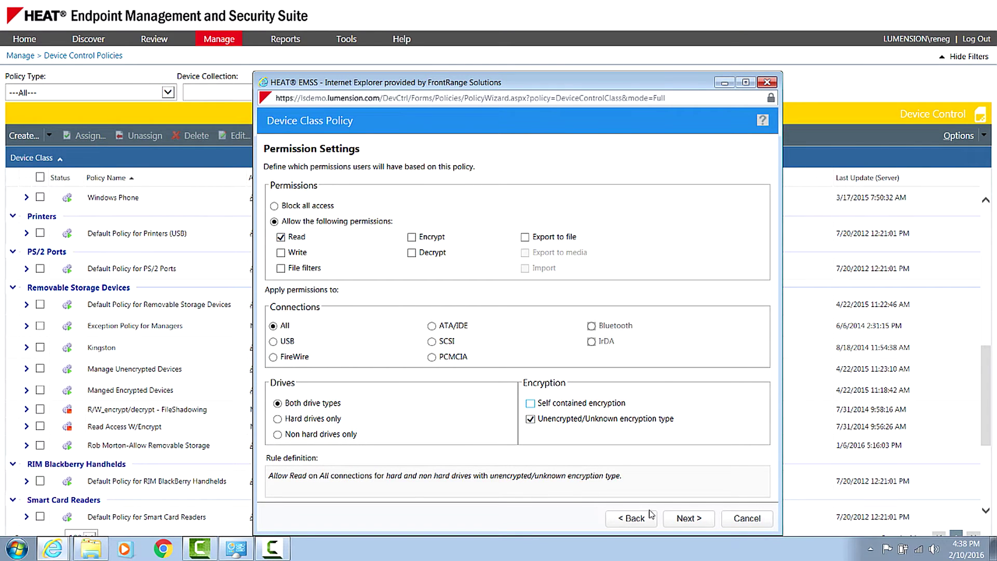
left_click(689, 518)
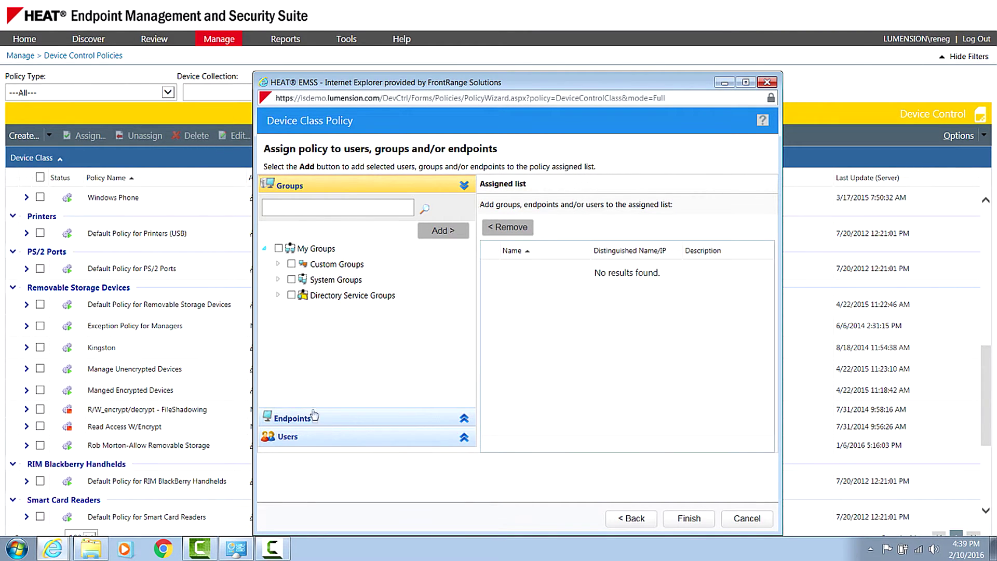
left_click(323, 440)
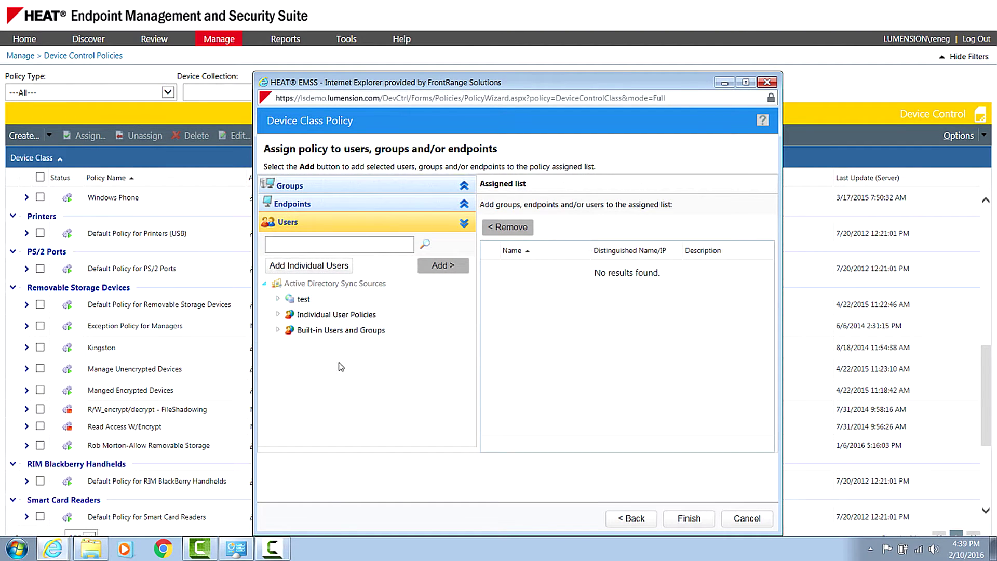
Step: Search for 'every' and add the Everyone entry to the assigned list
left_click(290, 185)
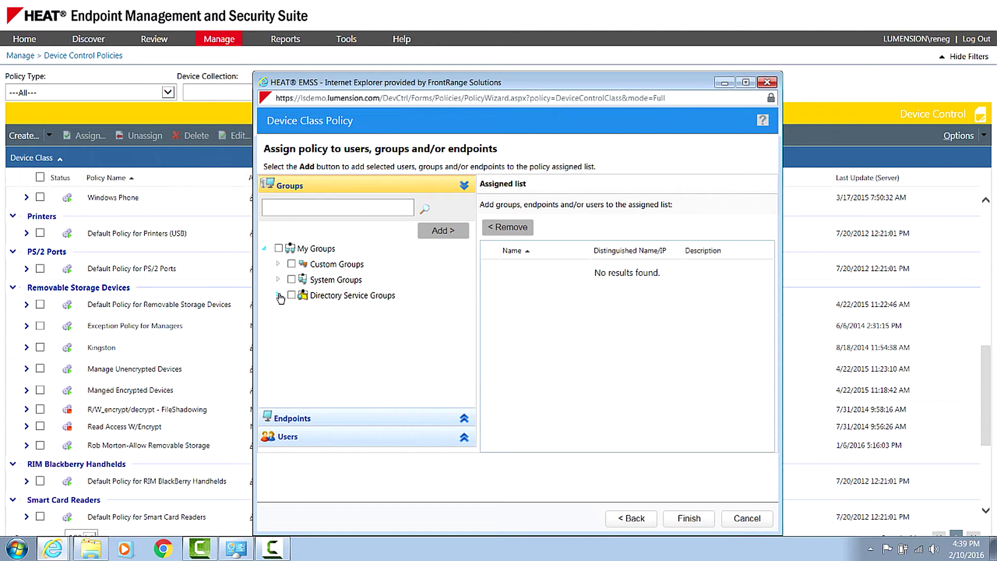
left_click(341, 437)
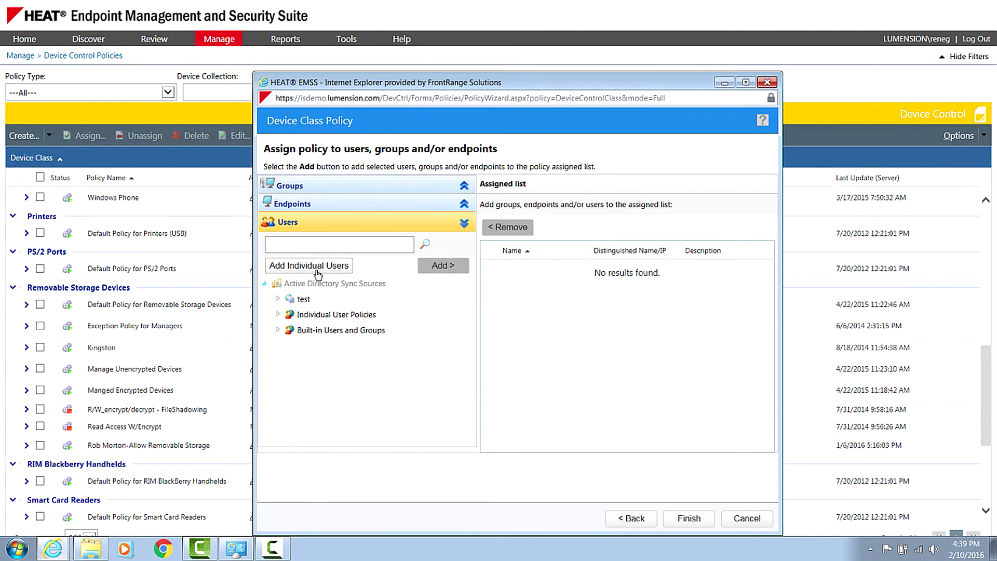
type("every")
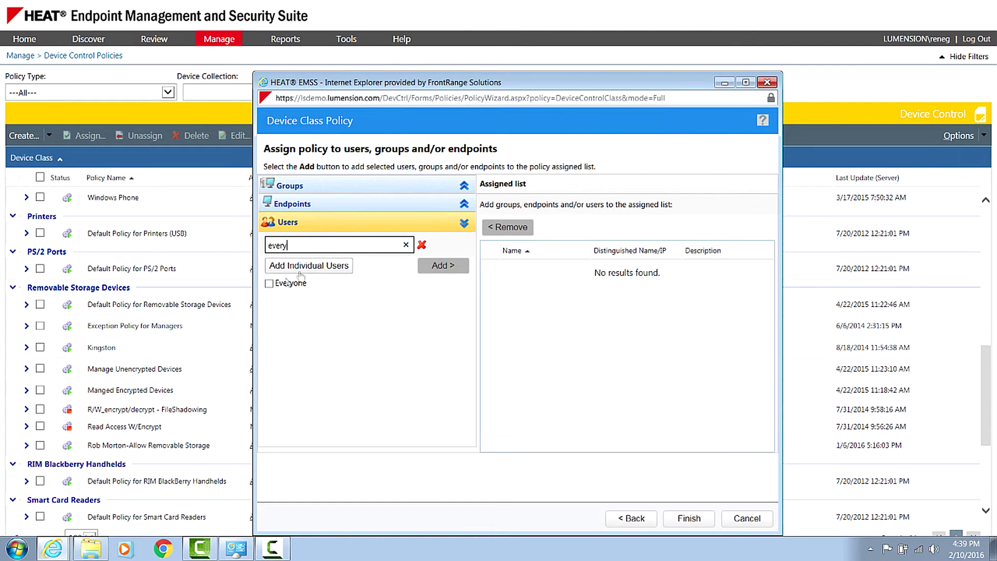
left_click(270, 284)
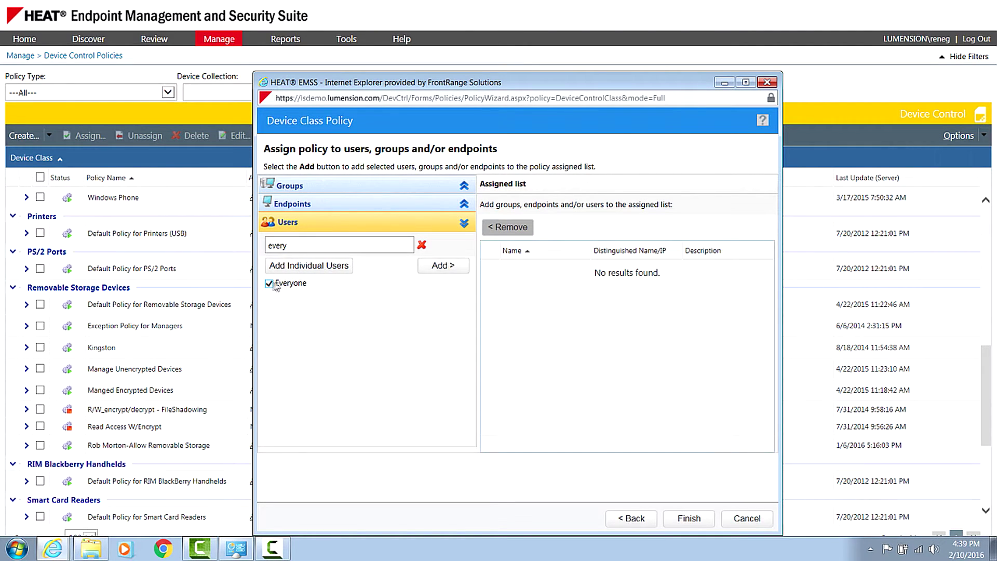
left_click(439, 266)
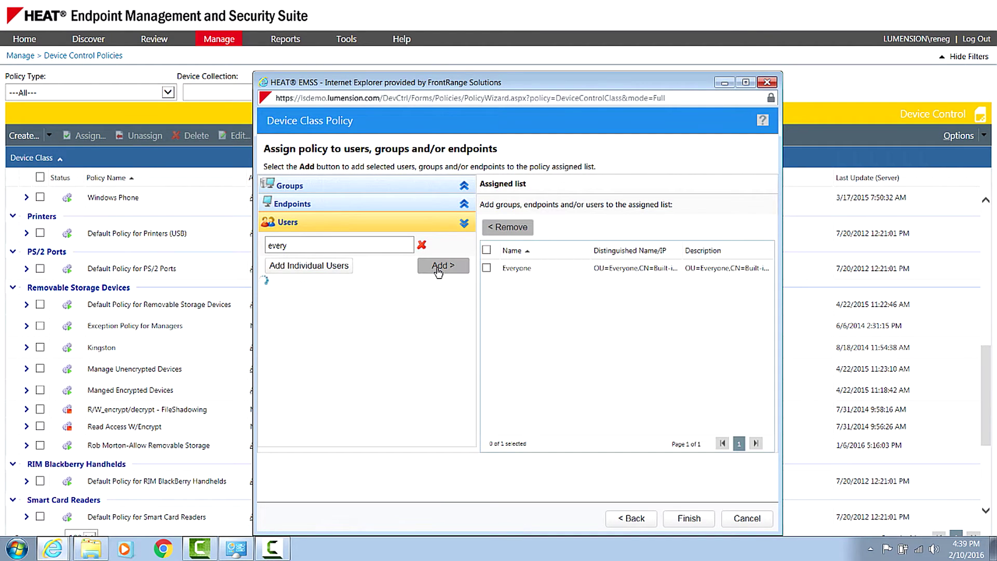
Step: Add the DataCenter 1 group from Custom Groups to the assigned list
left_click(442, 187)
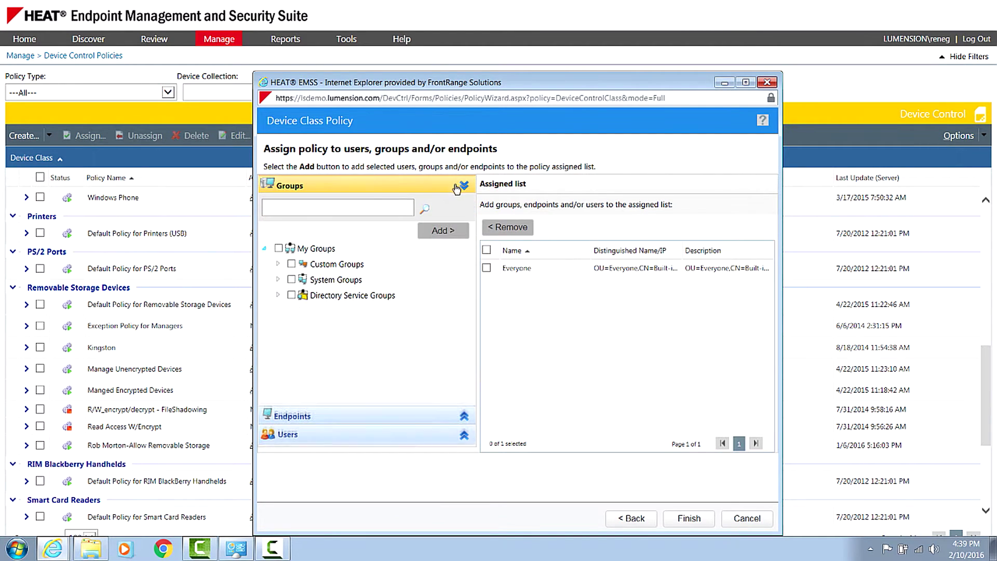
left_click(277, 264)
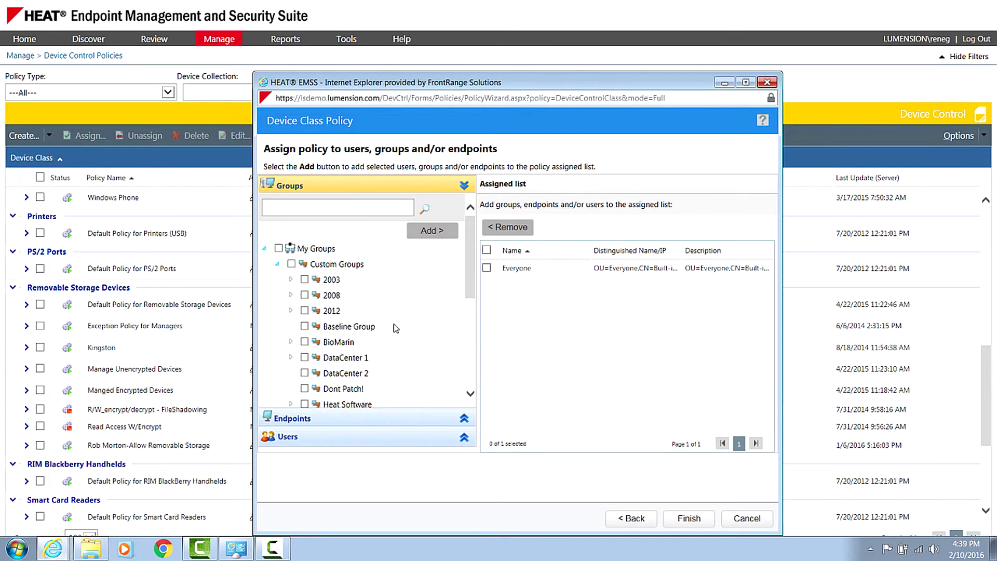
scroll(392, 326, "down", 2)
left_click(304, 293)
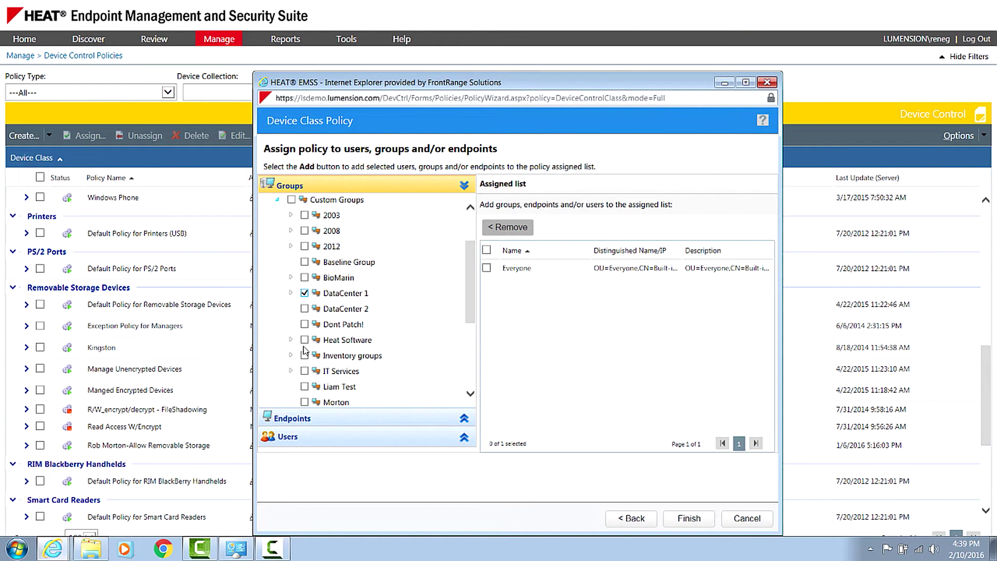
scroll(429, 306, "down", 6)
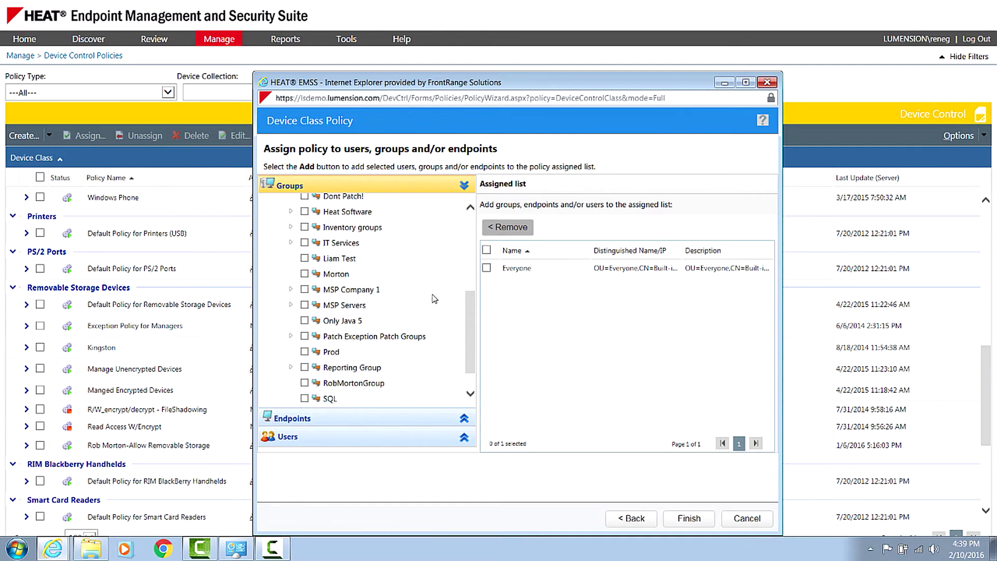
scroll(440, 286, "up", 7)
scroll(442, 287, "up", 2)
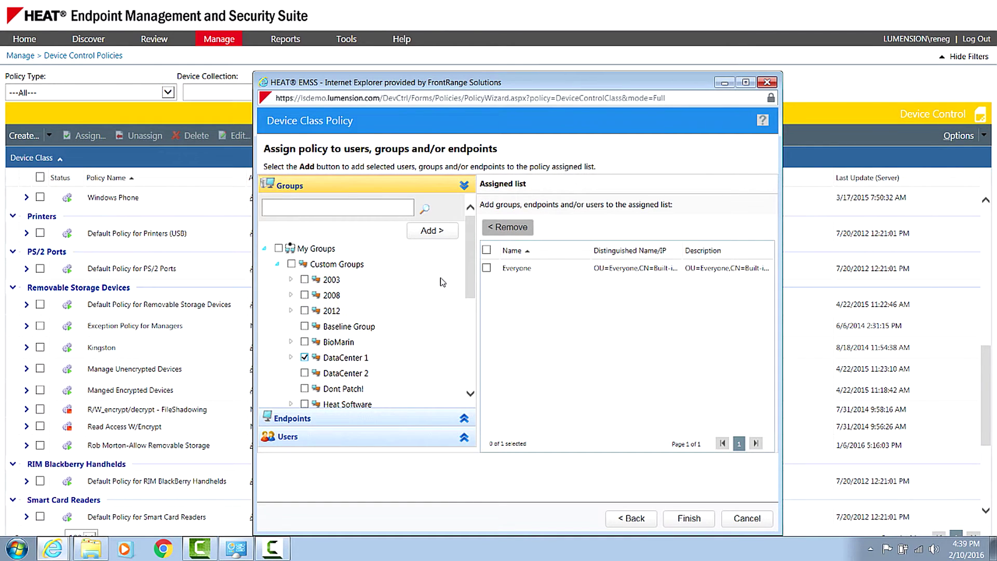
left_click(430, 230)
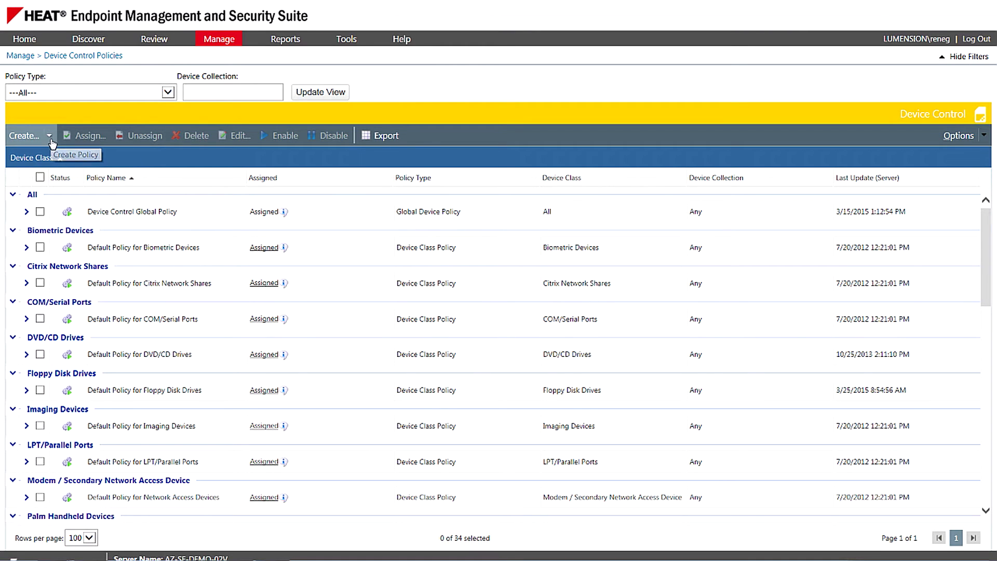
Step: Show the Create menu's policy types to start another policy
left_click(50, 138)
Step: Create a new Removable Storage Devices device class policy
left_click(71, 158)
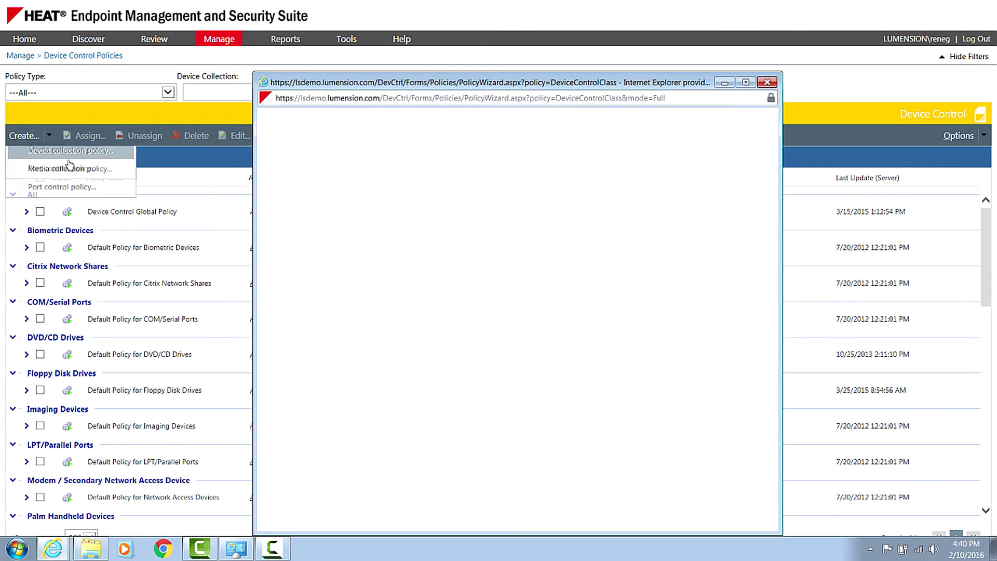
left_click(430, 243)
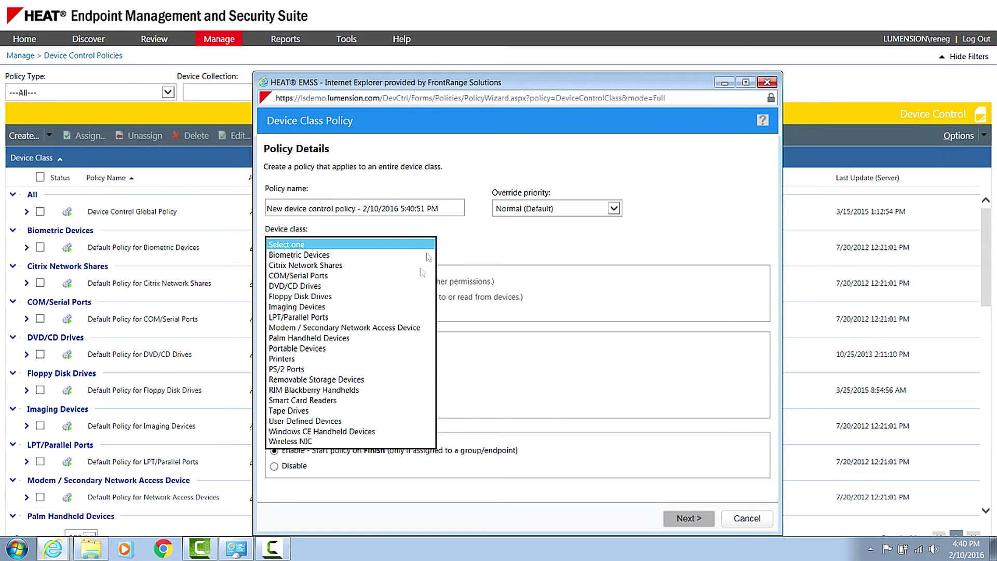
left_click(307, 383)
left_click(273, 282)
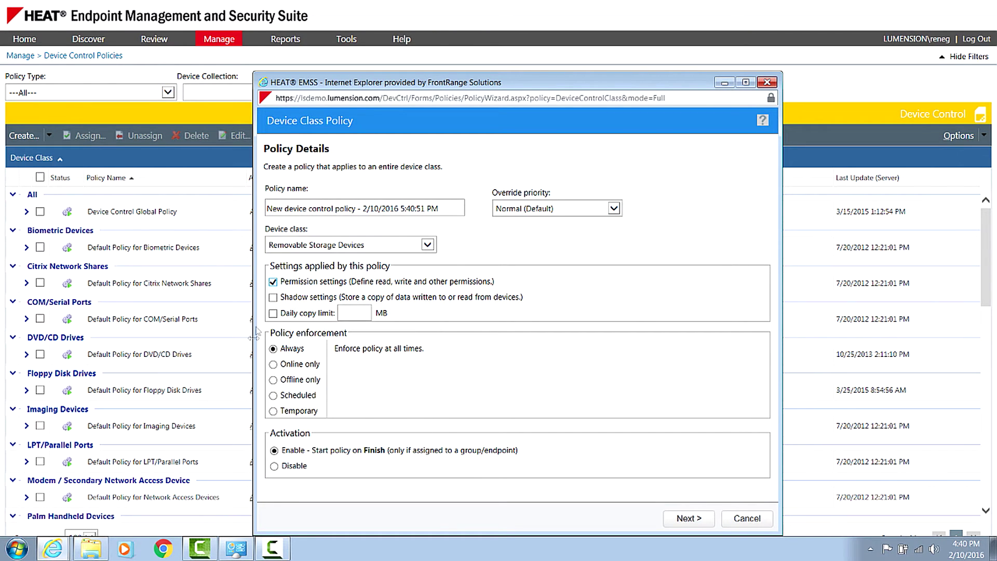
left_click(689, 517)
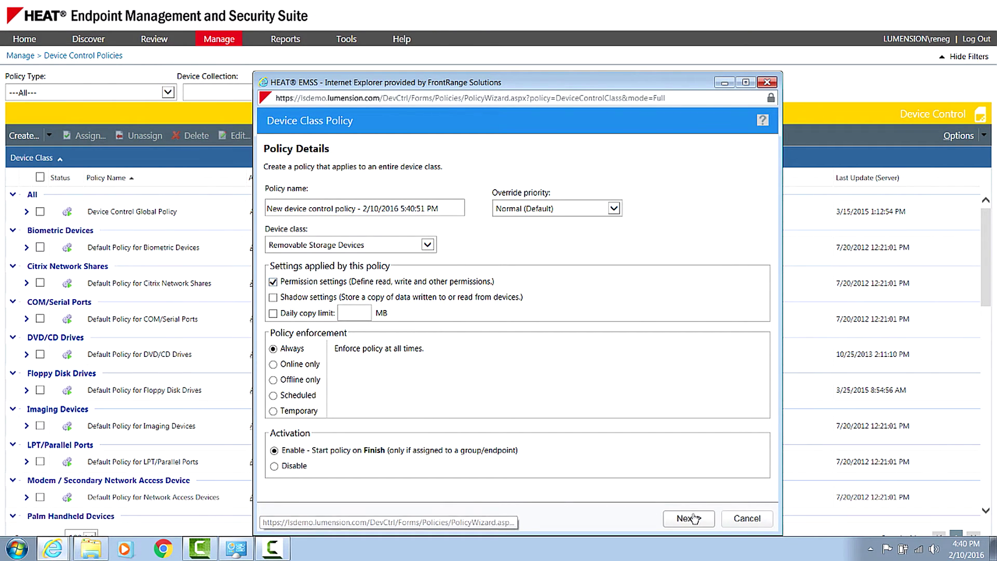
Step: Allow Read and Write only for self contained encryption drives, excluding Unencrypted/Unknown
left_click(274, 222)
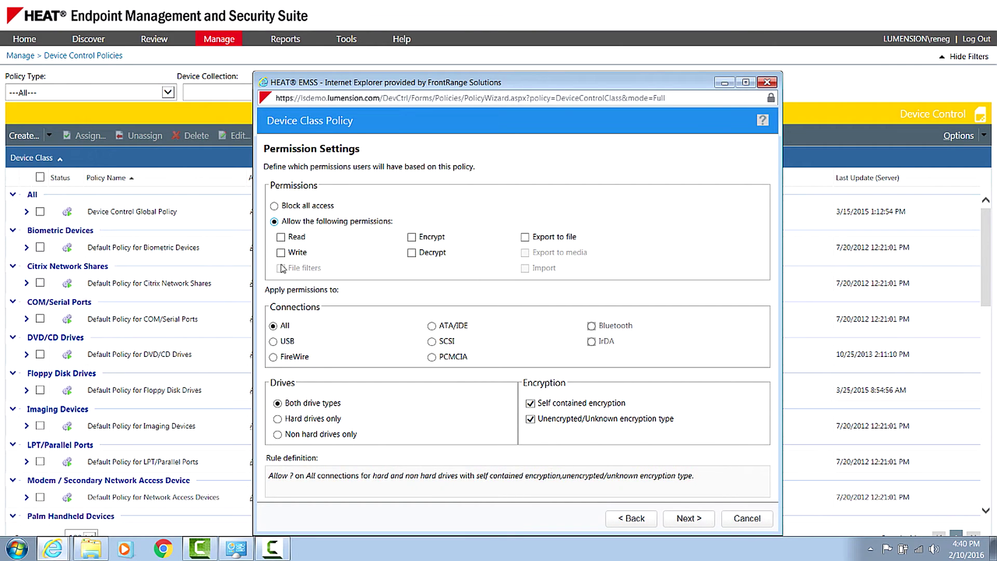
left_click(280, 252)
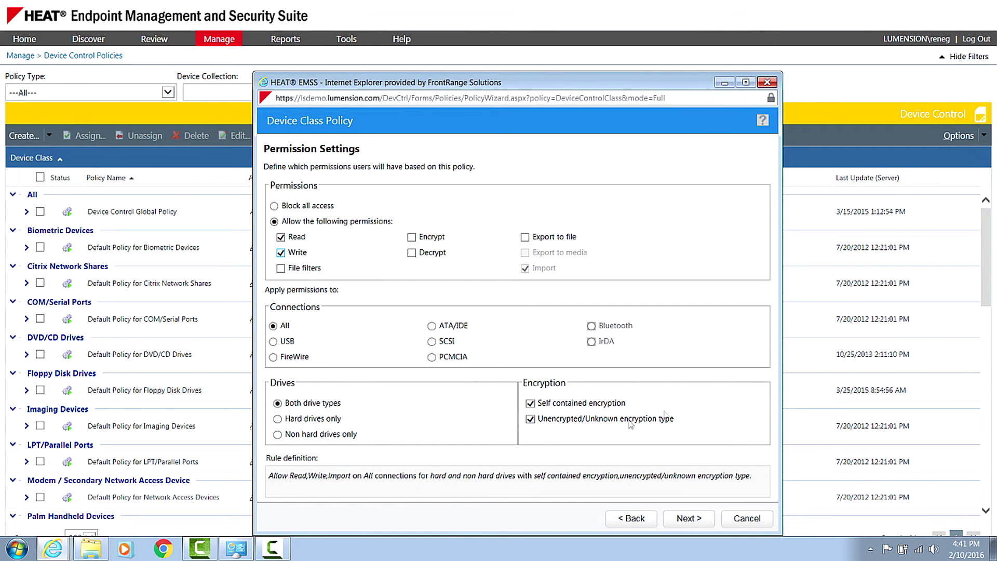
left_click(531, 419)
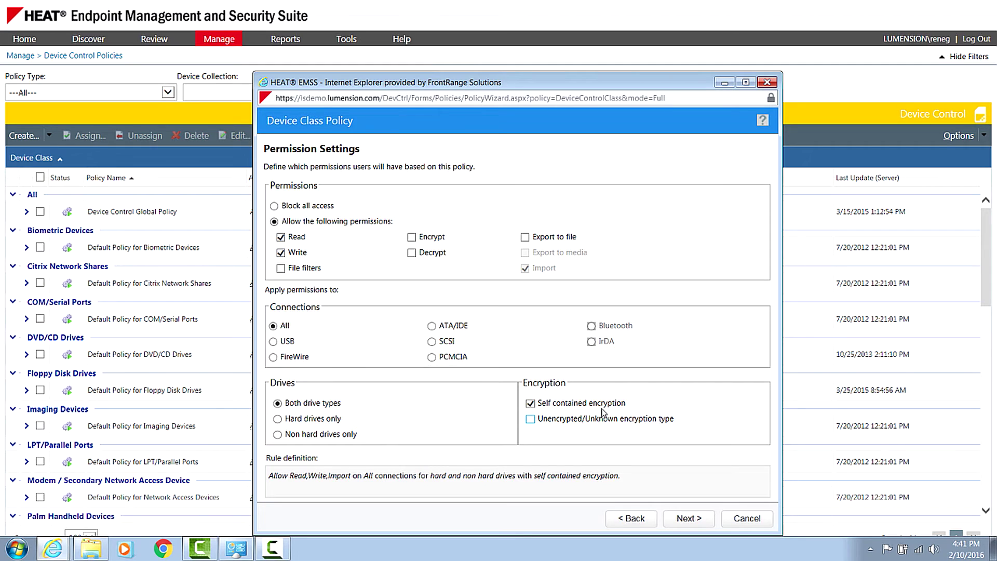
left_click(685, 519)
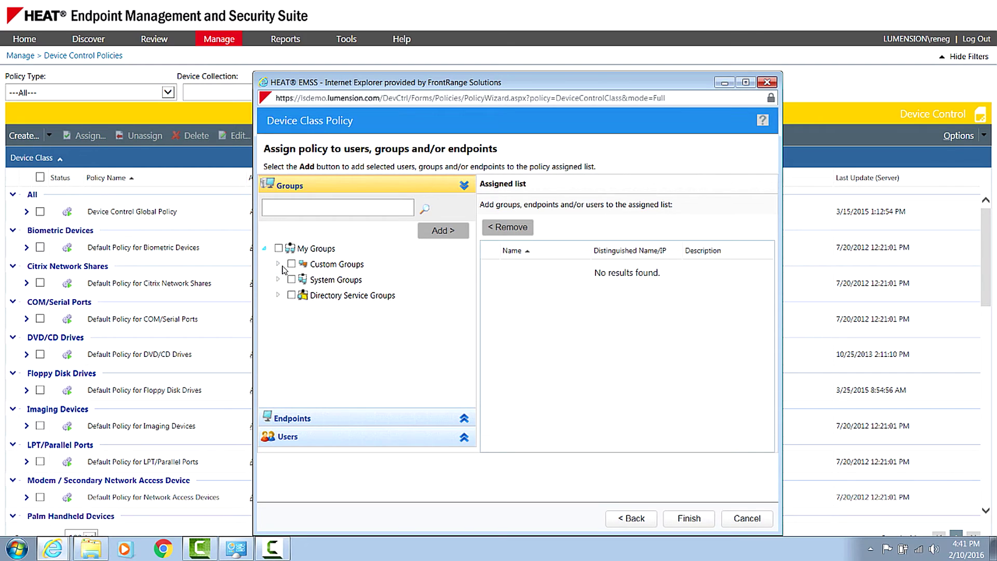
Step: Add the DataCenter 1 group from Custom Groups to the assigned list
left_click(278, 264)
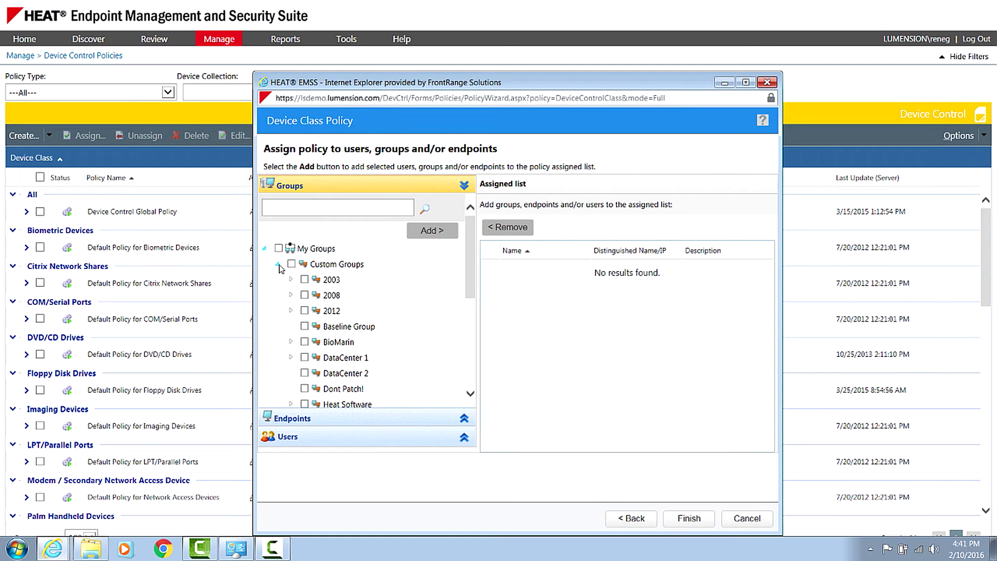
left_click(305, 358)
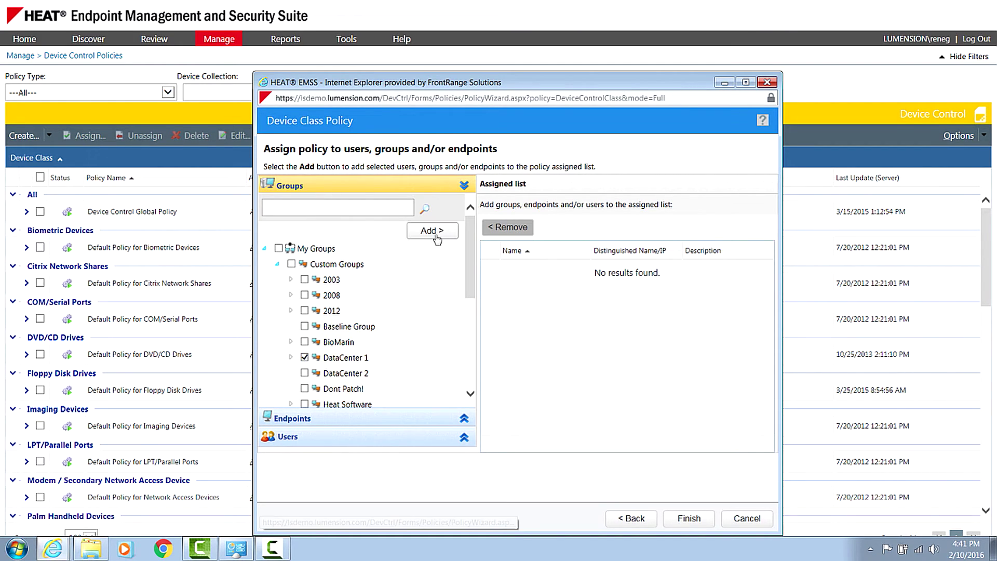
left_click(437, 230)
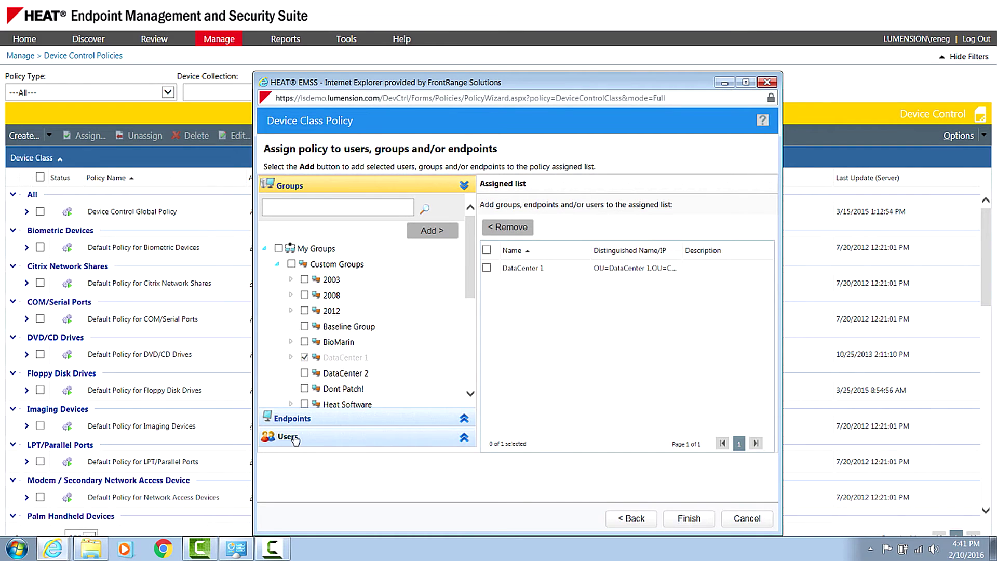
Step: Search users for 'every', assign Everyone, and finish the policy
left_click(291, 438)
left_click(277, 248)
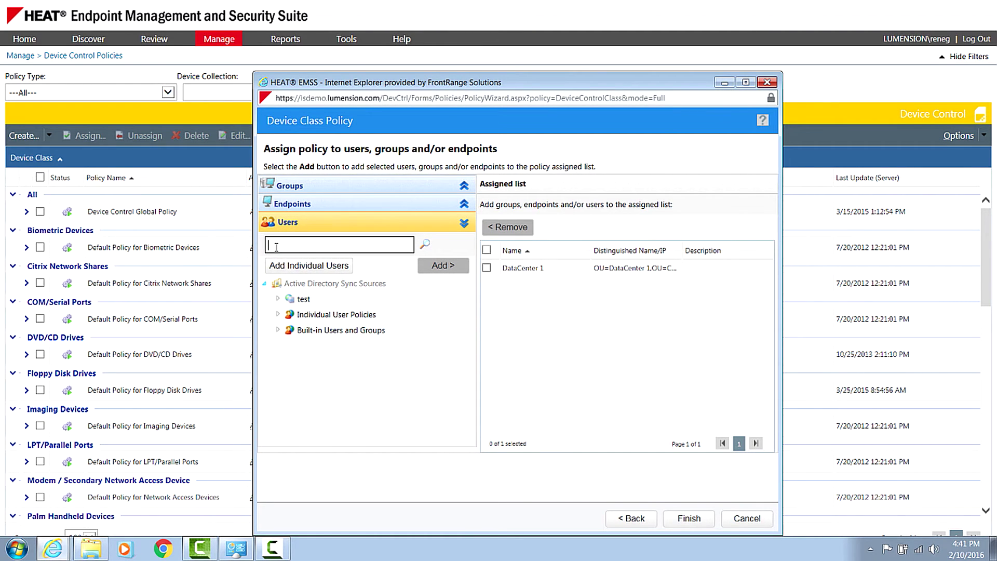
type("every")
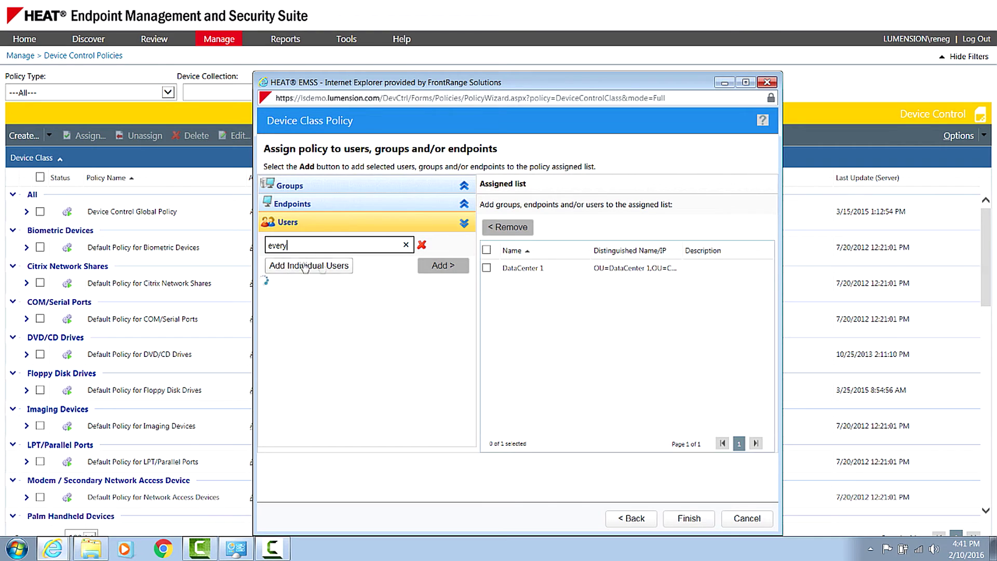
left_click(269, 283)
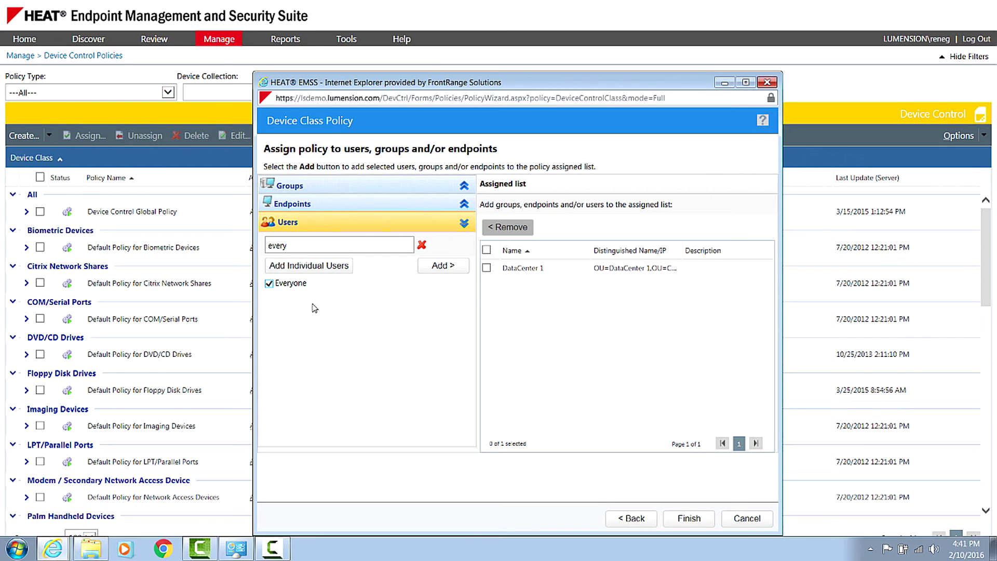
left_click(440, 265)
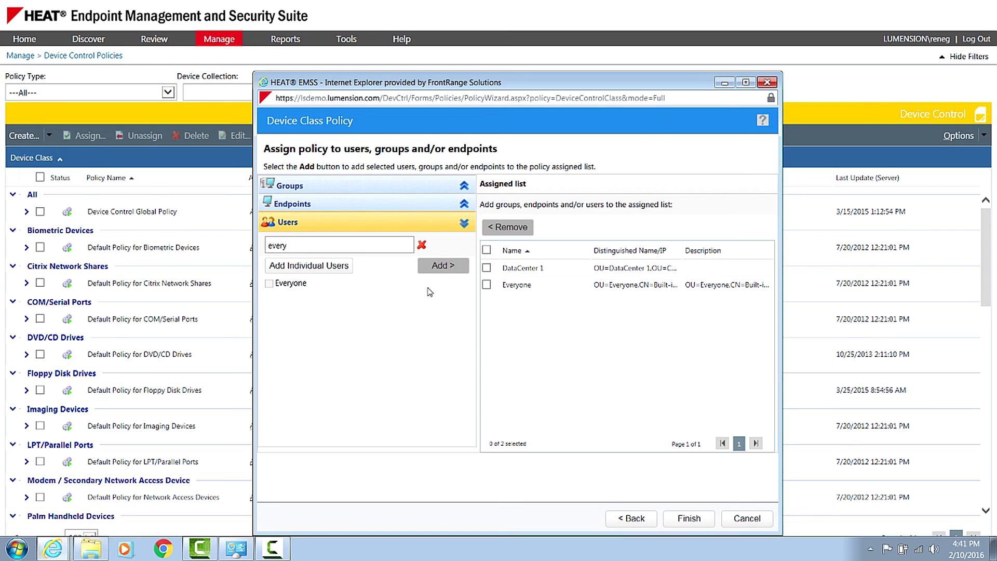
left_click(688, 521)
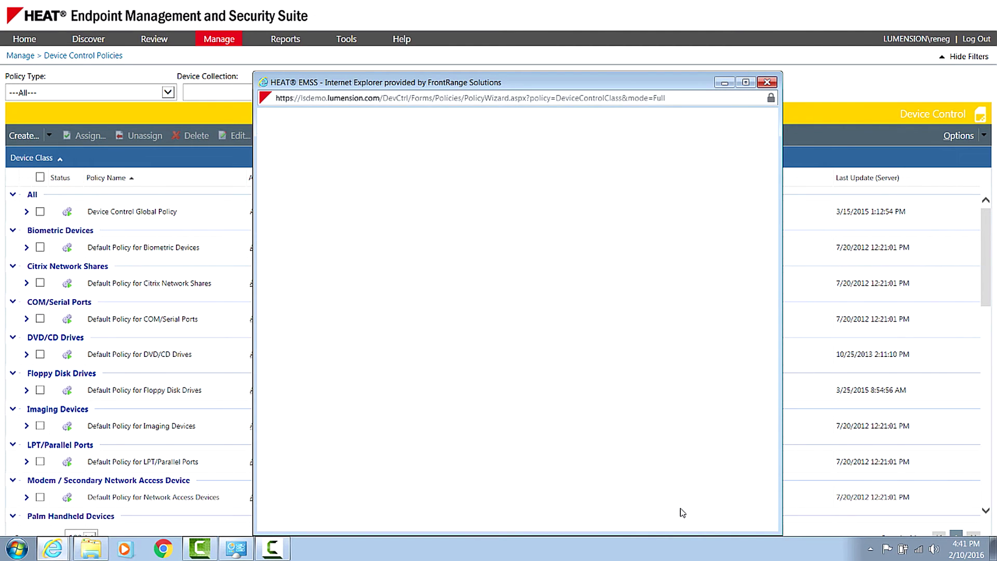